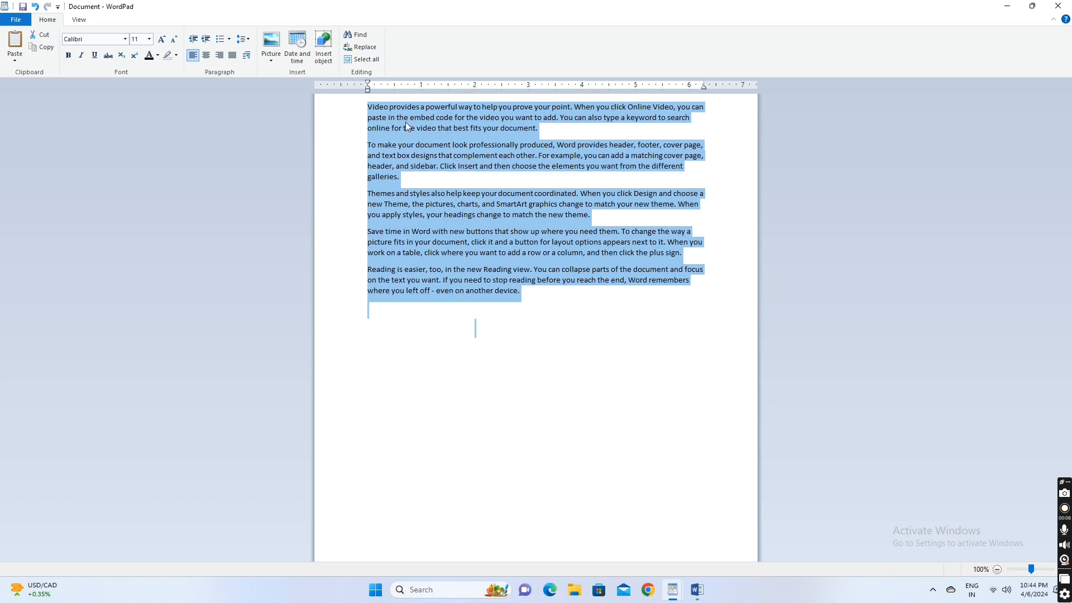
Enter three centered lines below the last paragraph: "ghfgfhgfhgf", "turfturtyurytdytrtyrtyry" and "ytrytrty7"
{"action": "left_click", "coordinate": [405, 120]}
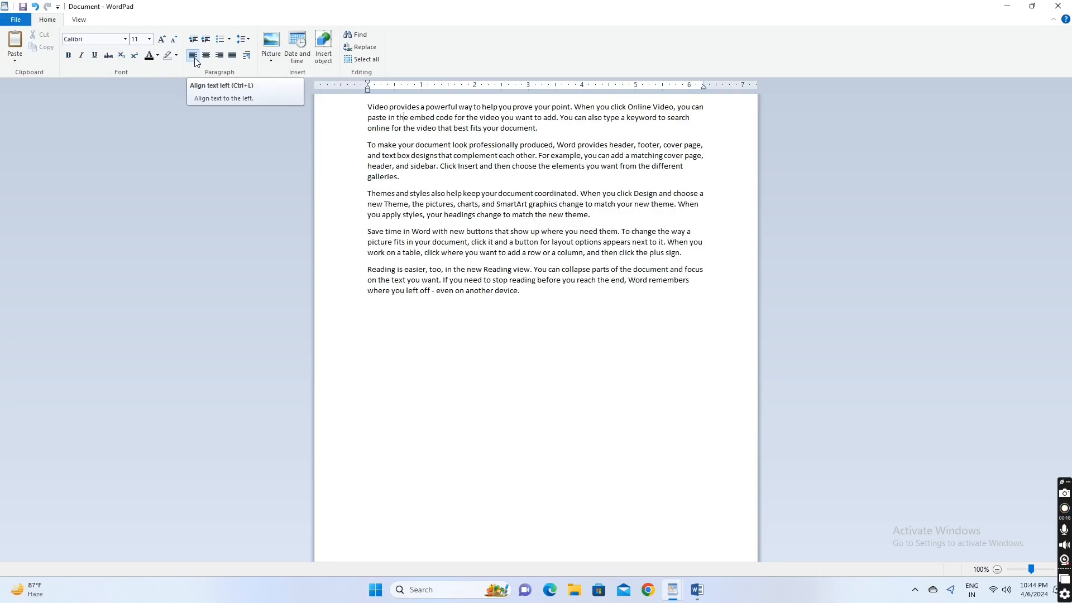
{"action": "left_click", "coordinate": [369, 300]}
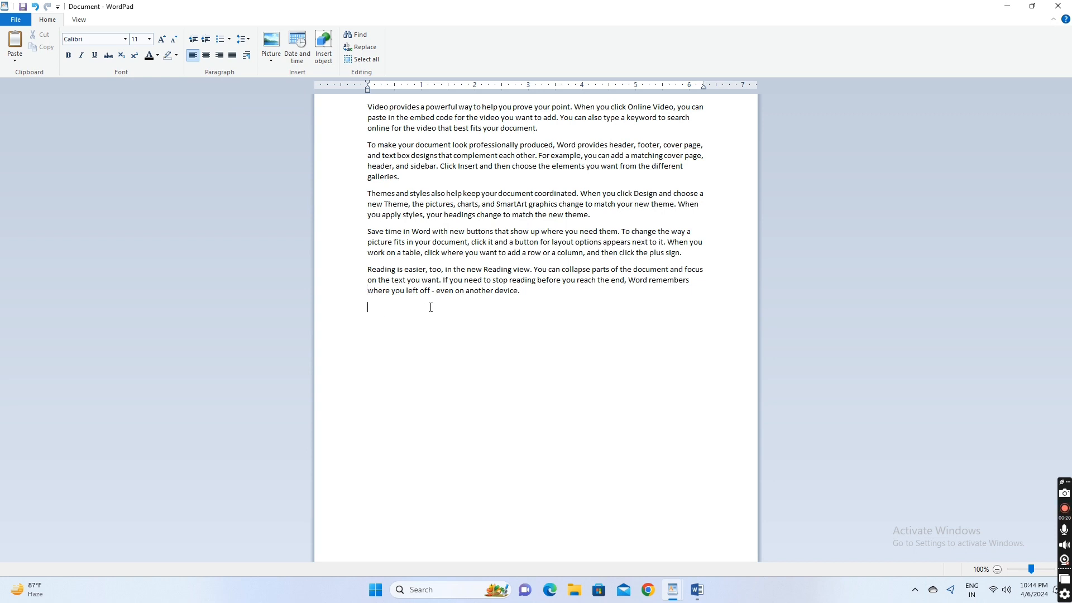
{"action": "type", "text": "ghfgfhgfhgf"}
{"action": "left_click", "coordinate": [208, 55]}
{"action": "type", "text": "tu"}
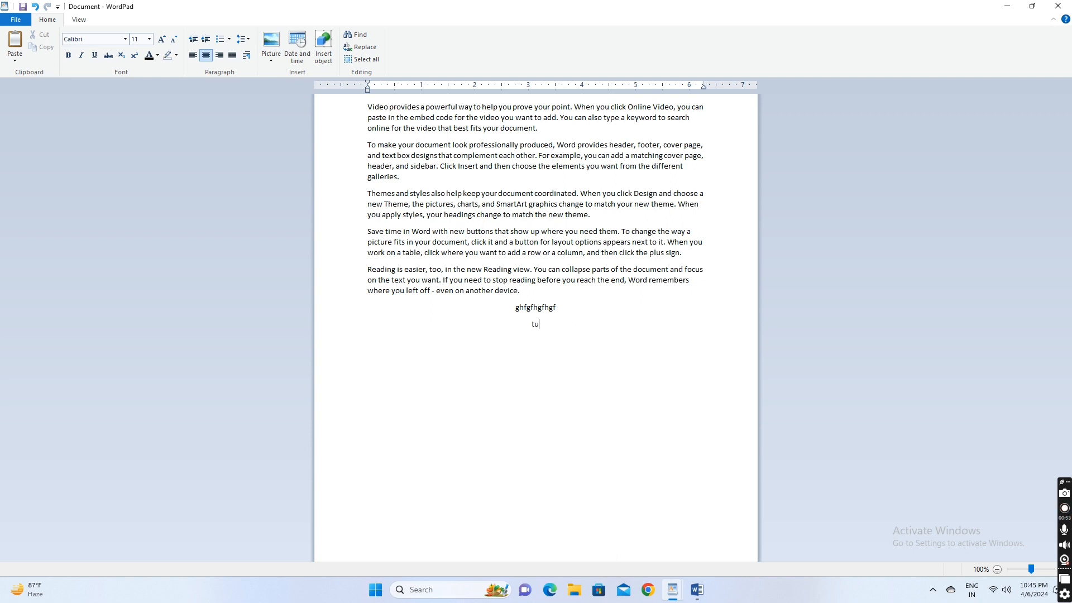
{"action": "type", "text": "rfturtyurytdytrtyrtyry "}
{"action": "type", "text": "ytrytrty7"}
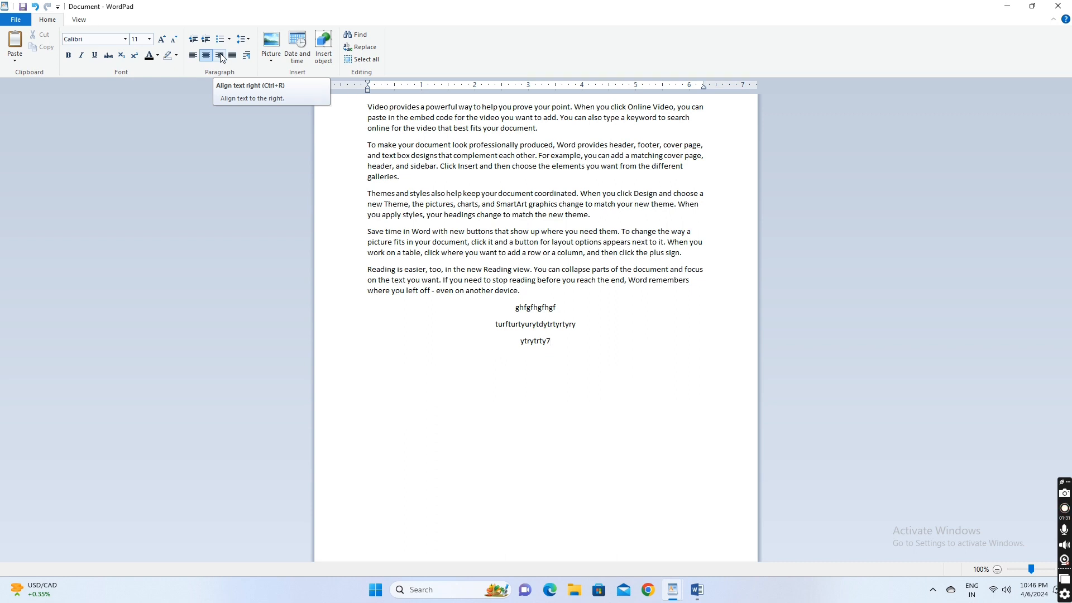
Replace the three centered lines with the right-aligned lines "gfyughuyo", "yujyjtgytyutu" and "ytyitgytyiyi"
{"action": "left_click_drag", "start_coordinate": [572, 344], "coordinate": [533, 310]}
{"action": "key", "text": "Delete"}
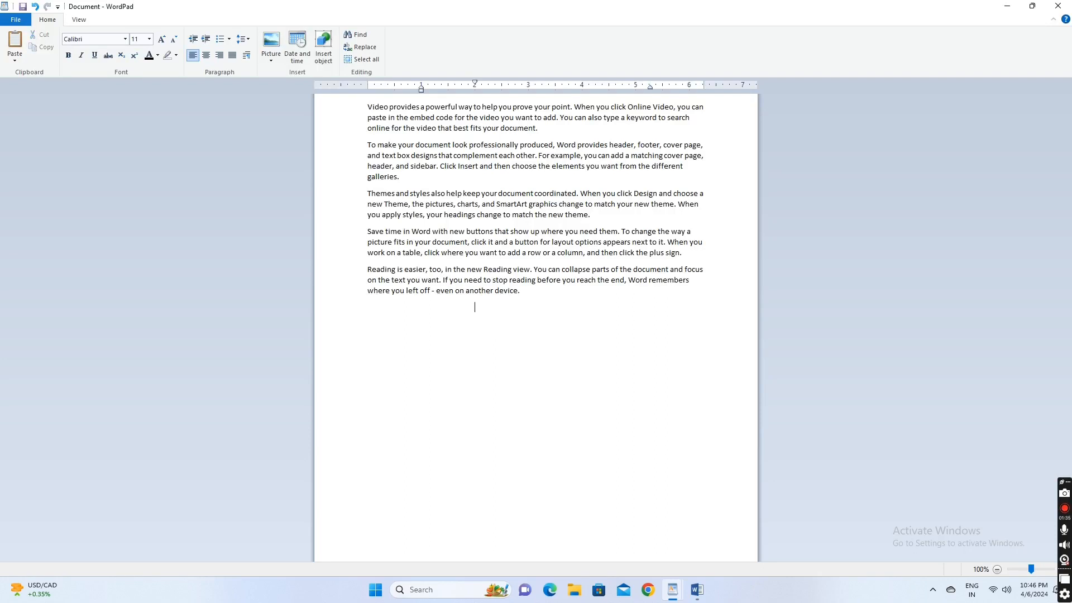
{"action": "left_click", "coordinate": [219, 55]}
{"action": "type", "text": "gfyughuyo "}
{"action": "type", "text": "yujyjtgytyutu "}
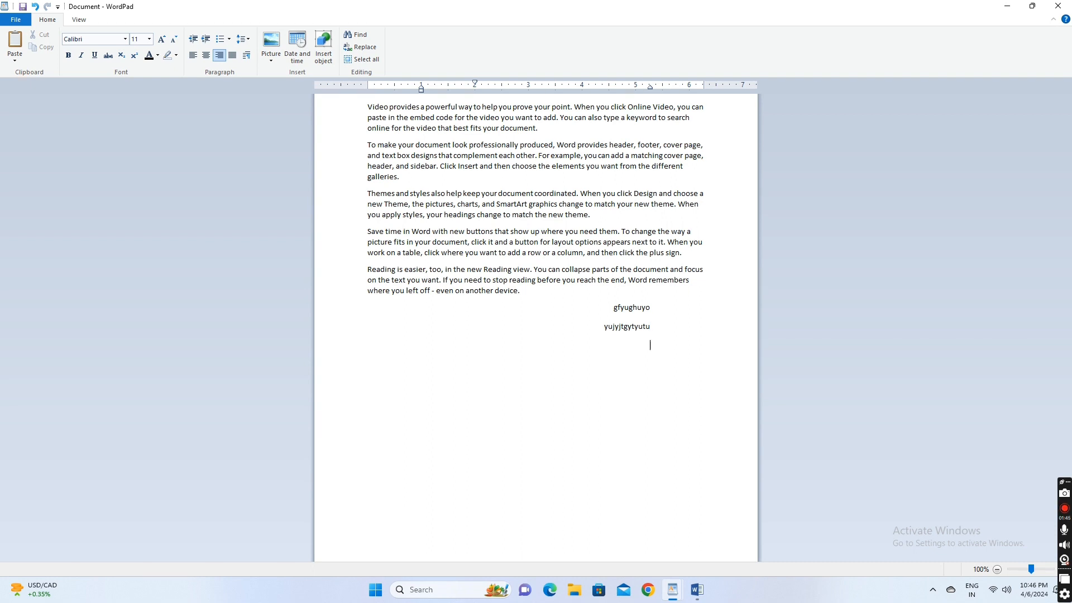
{"action": "type", "text": "ytyitgytyiyi"}
Justify all the text in the document
{"action": "left_click", "coordinate": [380, 118]}
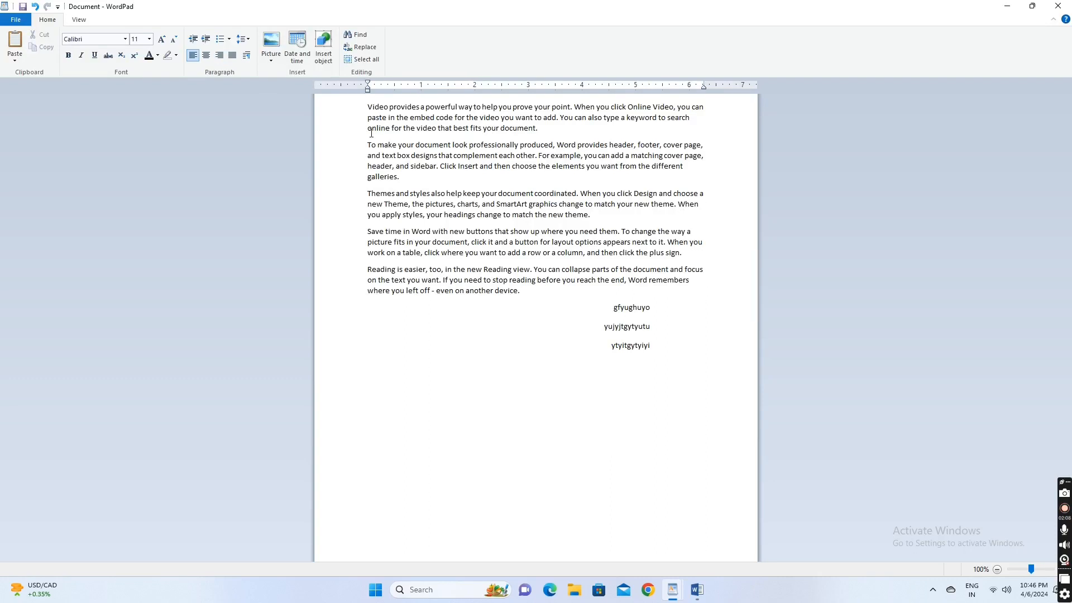
{"action": "key", "text": "ctrl+a"}
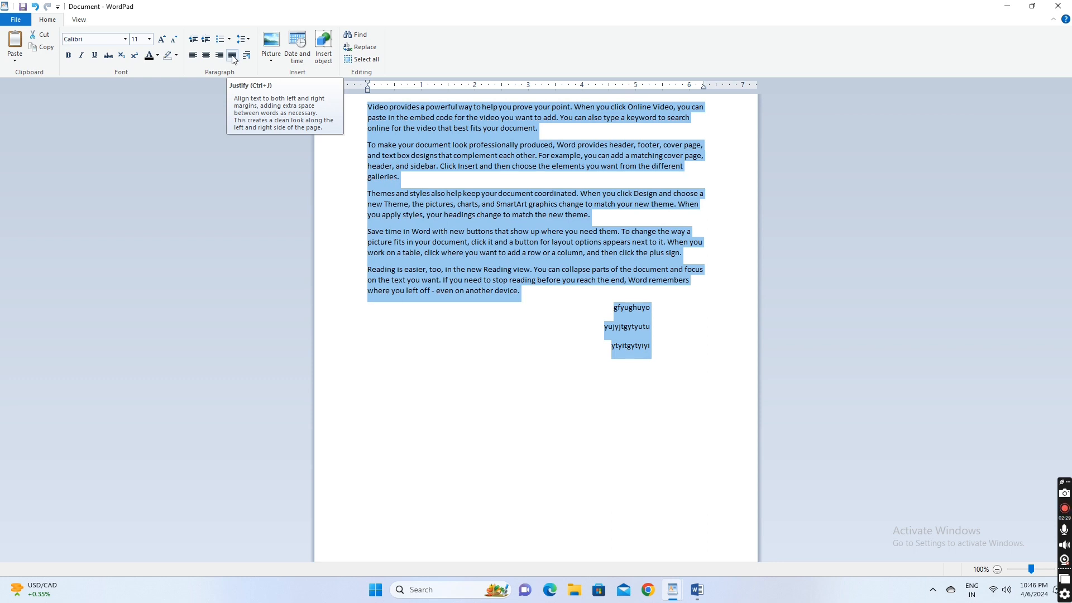
{"action": "left_click", "coordinate": [233, 56]}
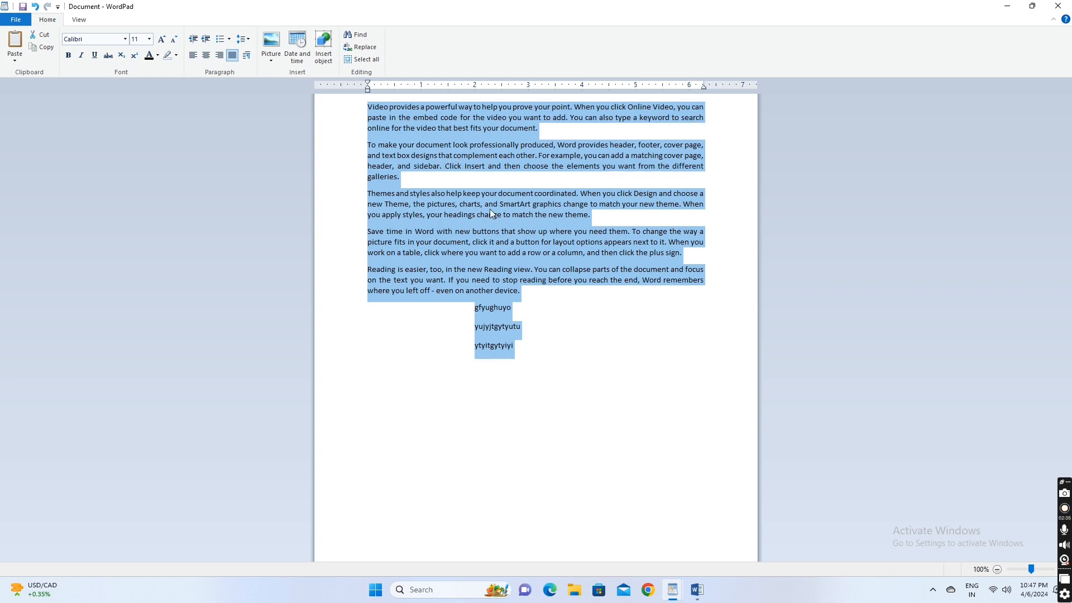
{"action": "left_click", "coordinate": [437, 202]}
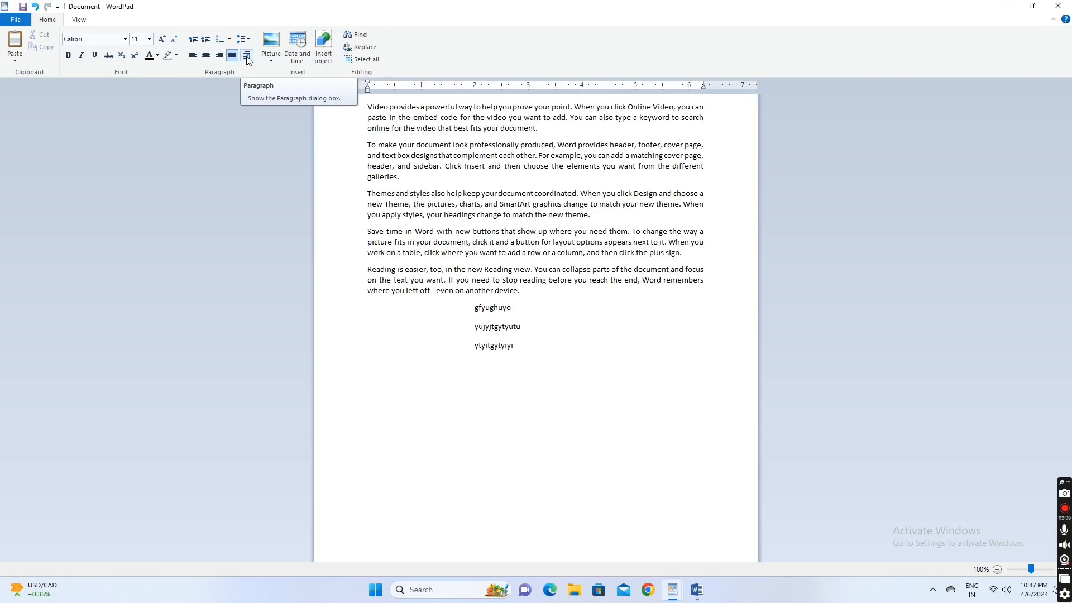
Set the line spacing of the three short lines below the last paragraph to 2.00 in the paragraph settings
{"action": "left_click", "coordinate": [481, 308]}
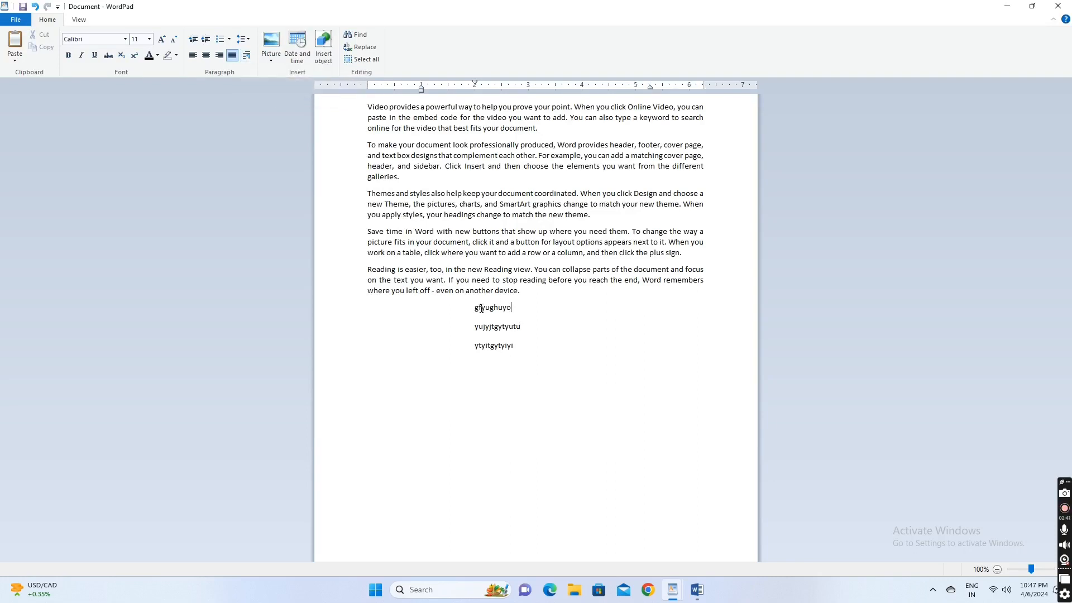
{"action": "left_click", "coordinate": [470, 310]}
{"action": "left_click_drag", "start_coordinate": [470, 311], "coordinate": [502, 346]}
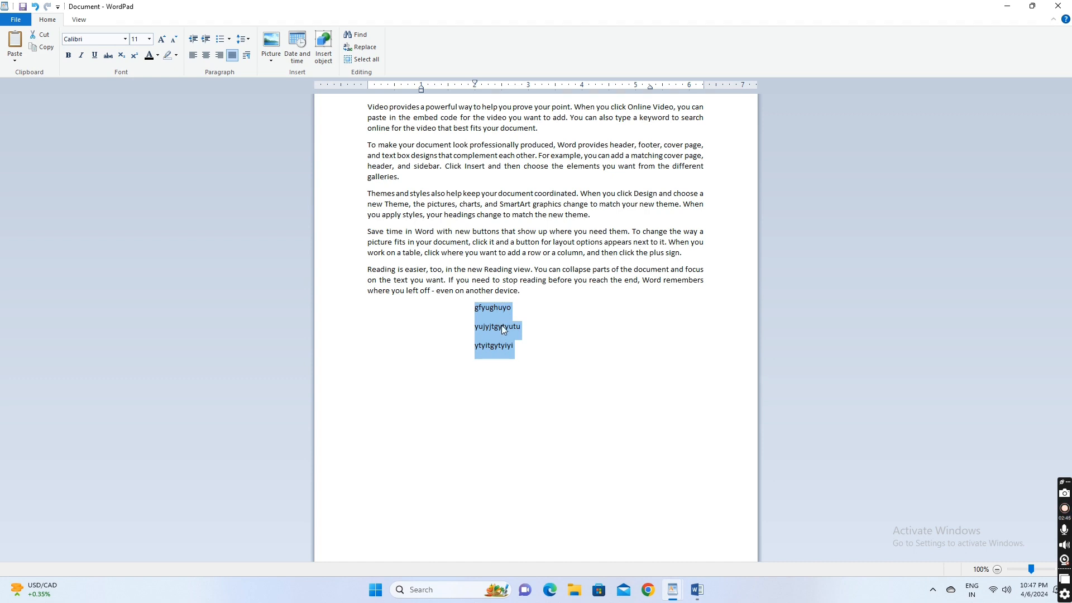
{"action": "left_click", "coordinate": [503, 307]}
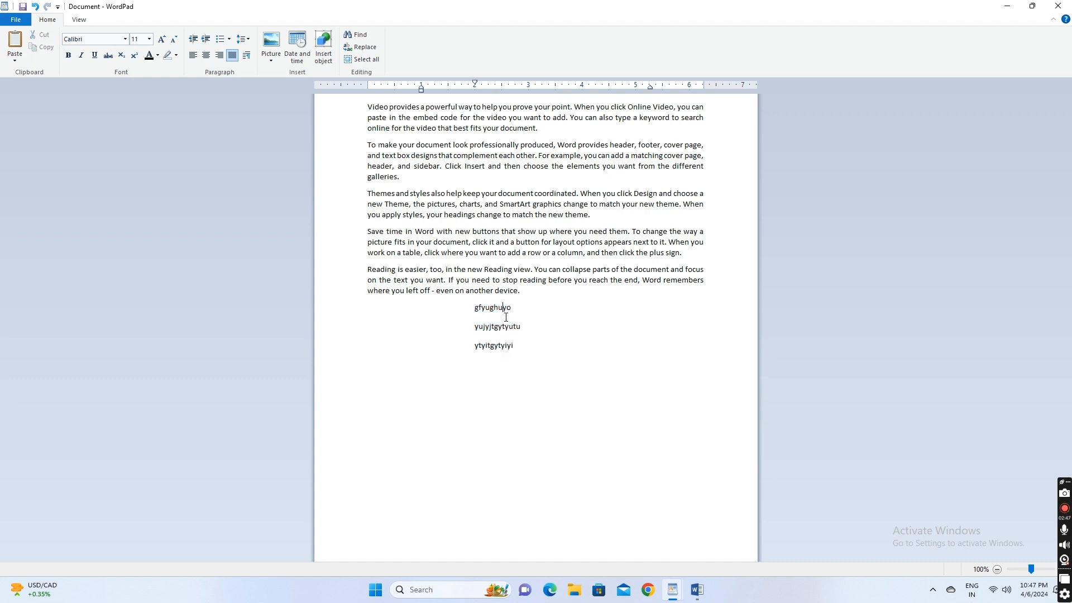
{"action": "left_click_drag", "start_coordinate": [476, 308], "coordinate": [510, 348]}
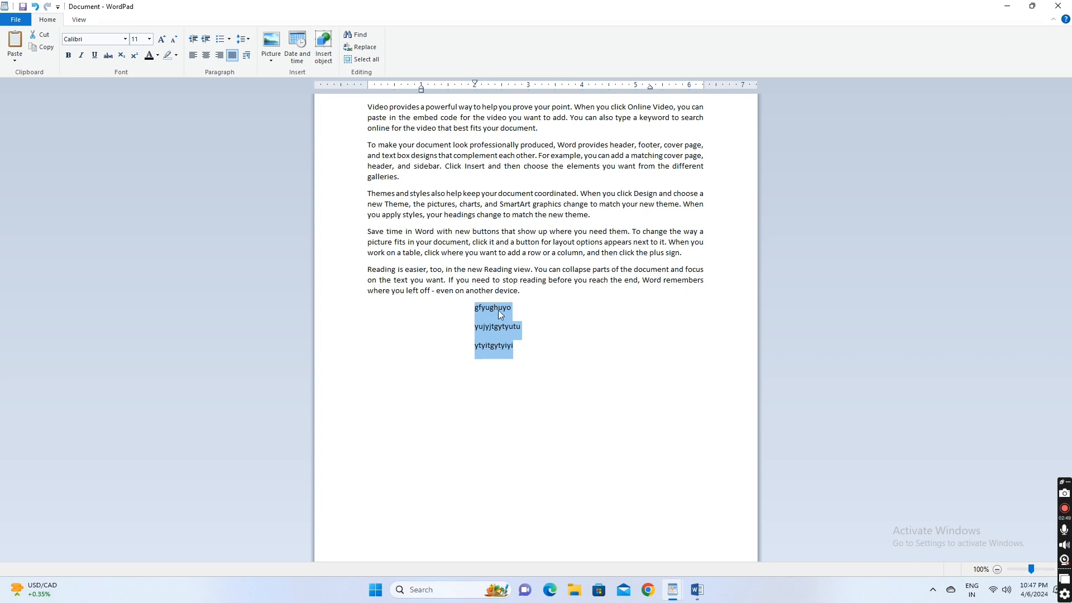
{"action": "left_click", "coordinate": [248, 56]}
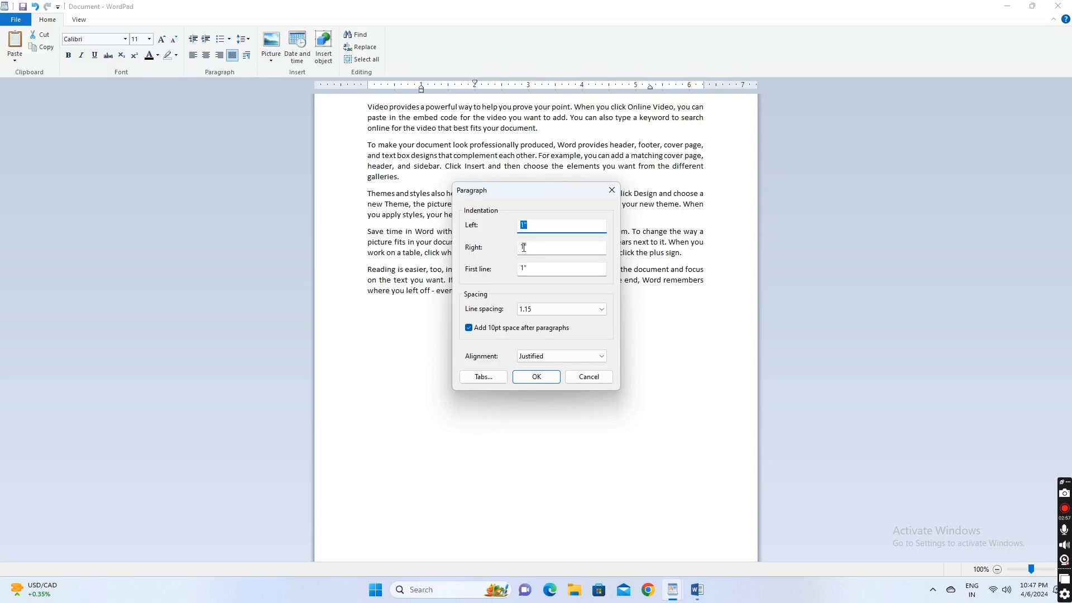
{"action": "left_click", "coordinate": [525, 249]}
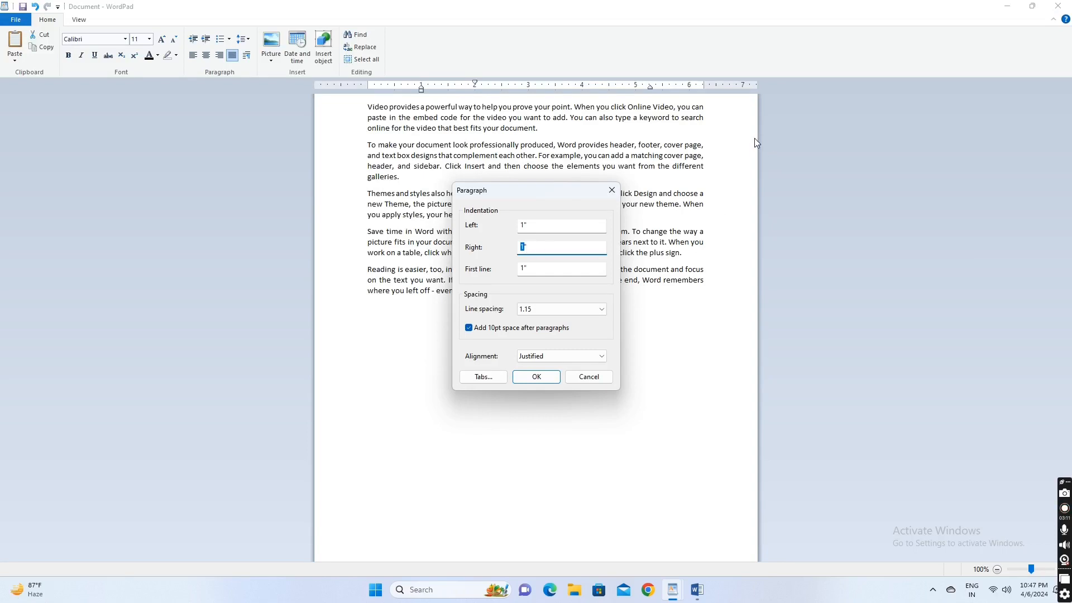
{"action": "left_click", "coordinate": [533, 224]}
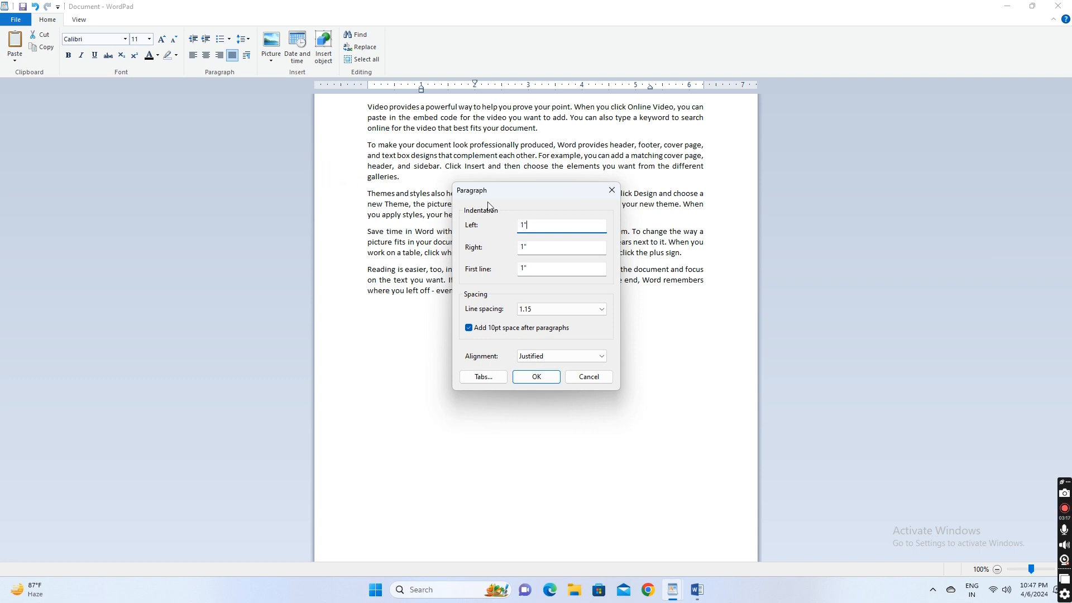
{"action": "left_click", "coordinate": [525, 269]}
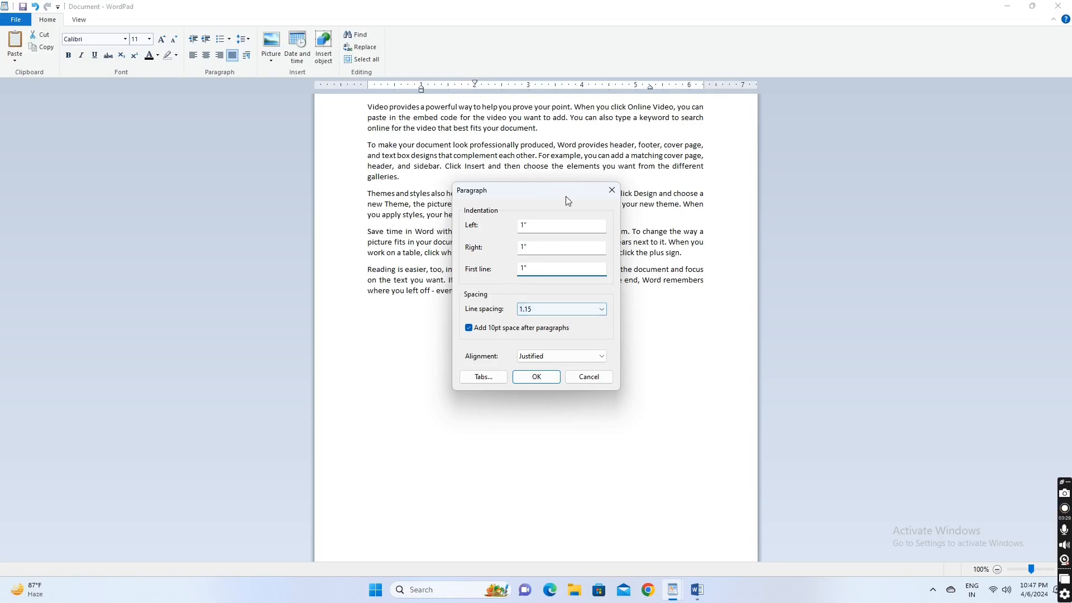
{"action": "left_click_drag", "start_coordinate": [565, 196], "coordinate": [799, 256]}
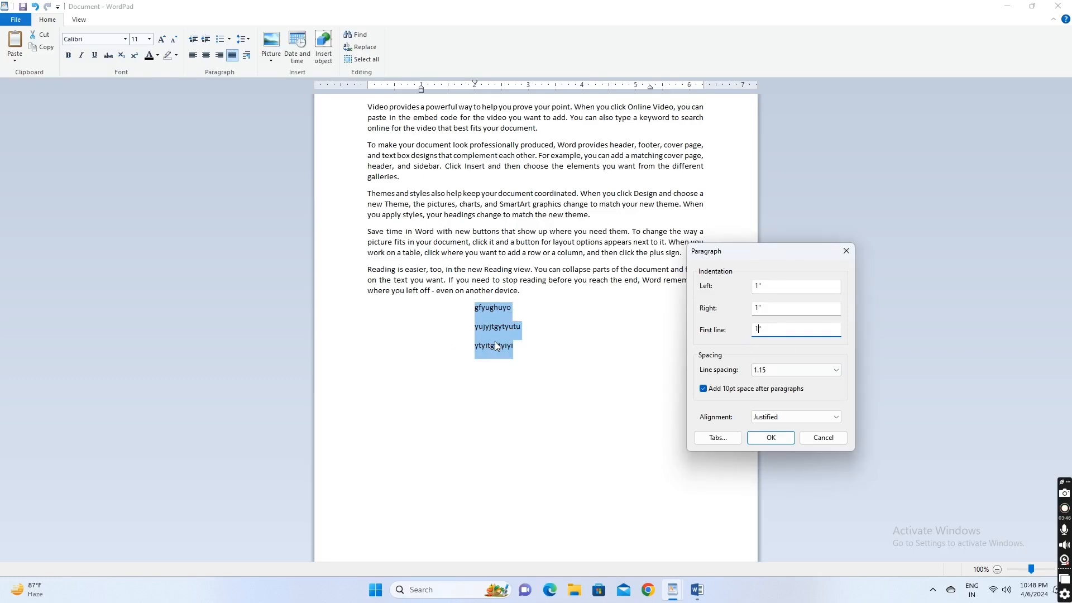
{"action": "left_click", "coordinate": [835, 370]}
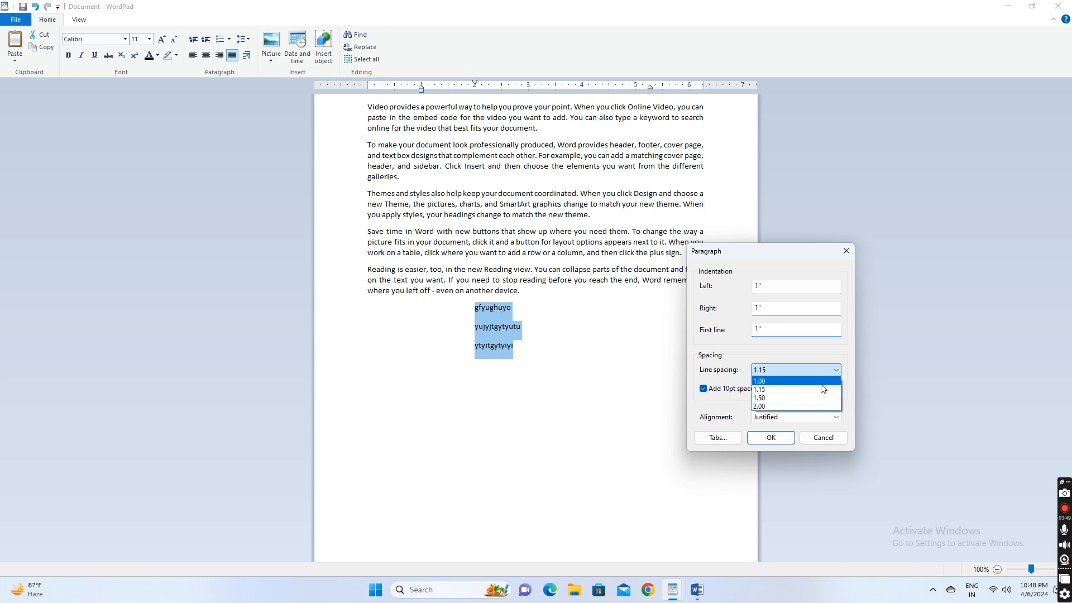
{"action": "left_click", "coordinate": [766, 407]}
{"action": "left_click", "coordinate": [769, 439]}
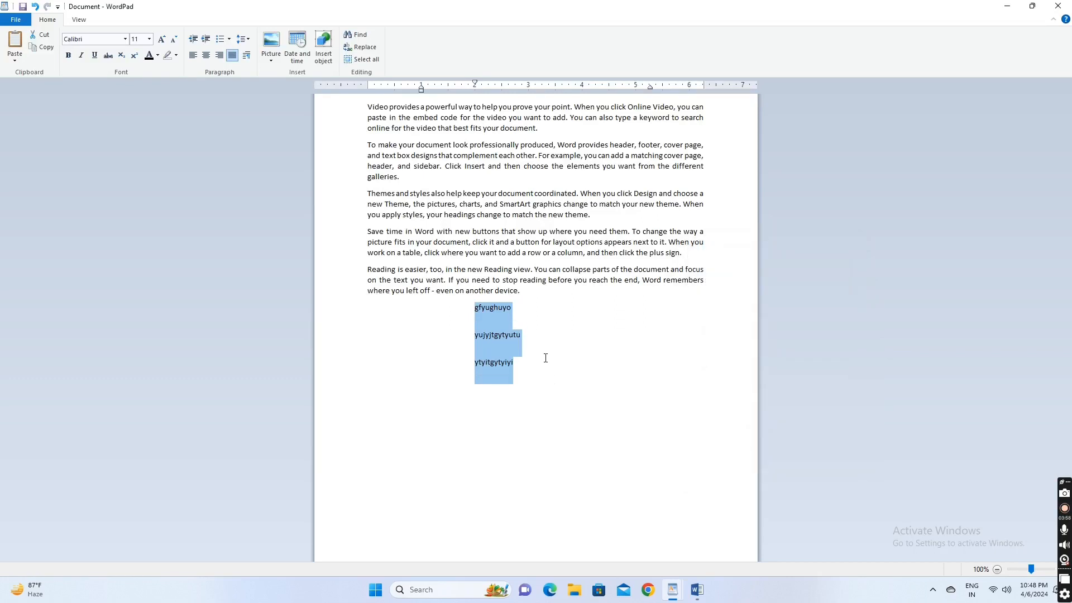
Set the line spacing of the three short lines at the end of the text to 1.00
{"action": "left_click", "coordinate": [249, 56]}
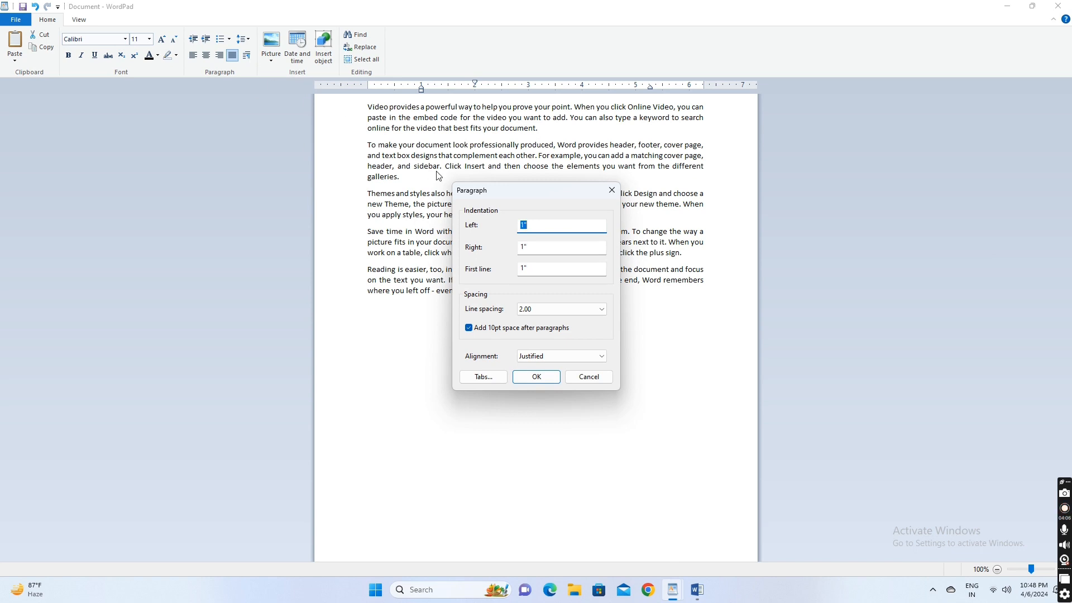
{"action": "left_click", "coordinate": [547, 310]}
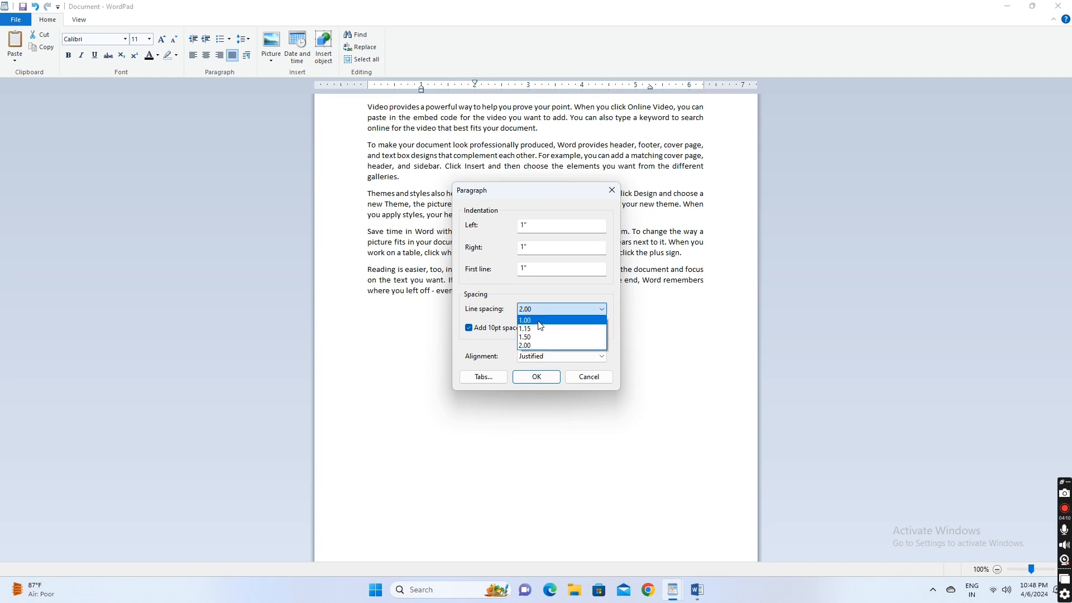
{"action": "left_click", "coordinate": [541, 321]}
{"action": "left_click_drag", "start_coordinate": [543, 194], "coordinate": [797, 209]}
{"action": "left_click", "coordinate": [802, 396]}
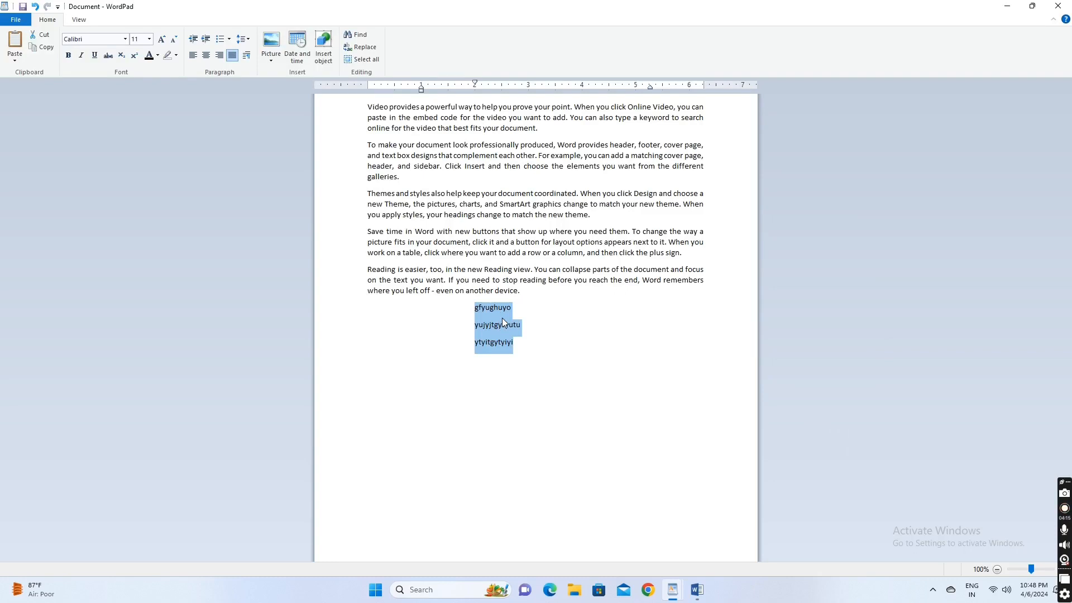
{"action": "left_click_drag", "start_coordinate": [522, 342], "coordinate": [478, 305]}
Increase the indent of the first paragraph by four levels
{"action": "left_click", "coordinate": [362, 109]}
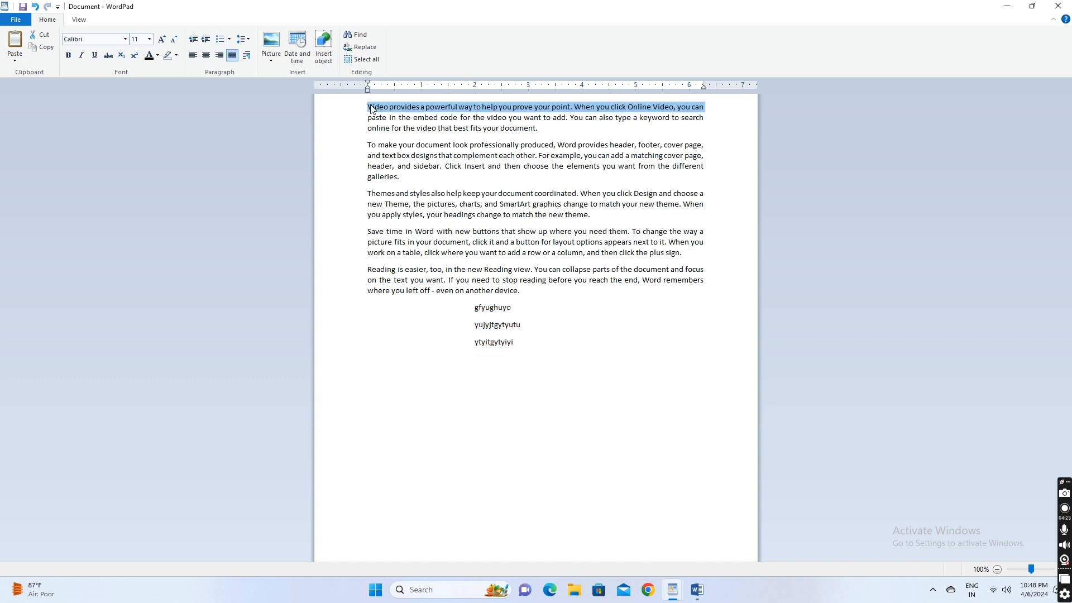
{"action": "left_click", "coordinate": [369, 107]}
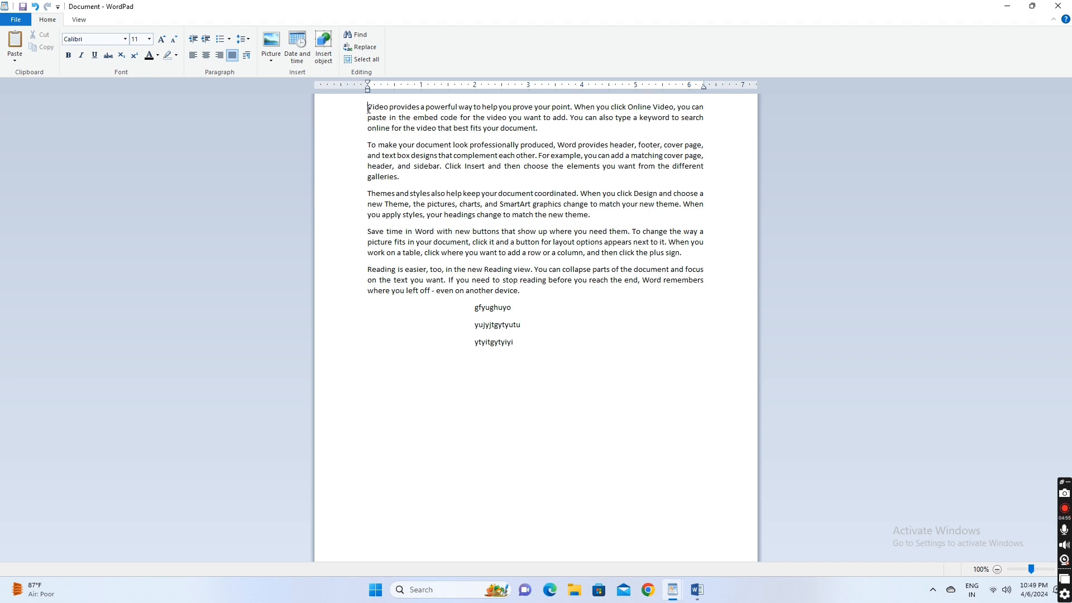
{"action": "left_click_drag", "start_coordinate": [367, 107], "coordinate": [538, 130]}
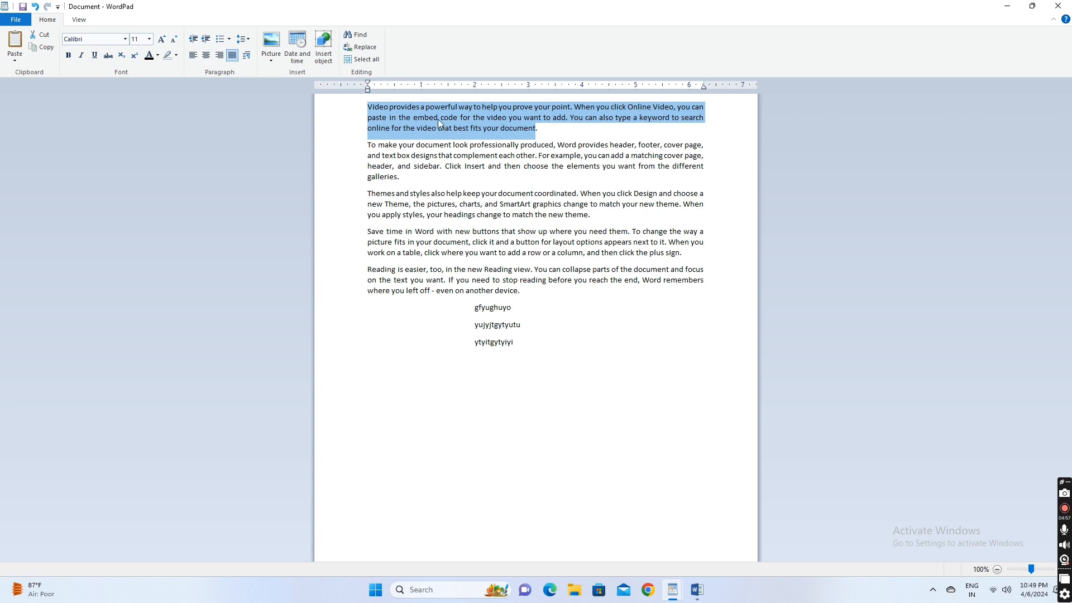
{"action": "left_click", "coordinate": [368, 109]}
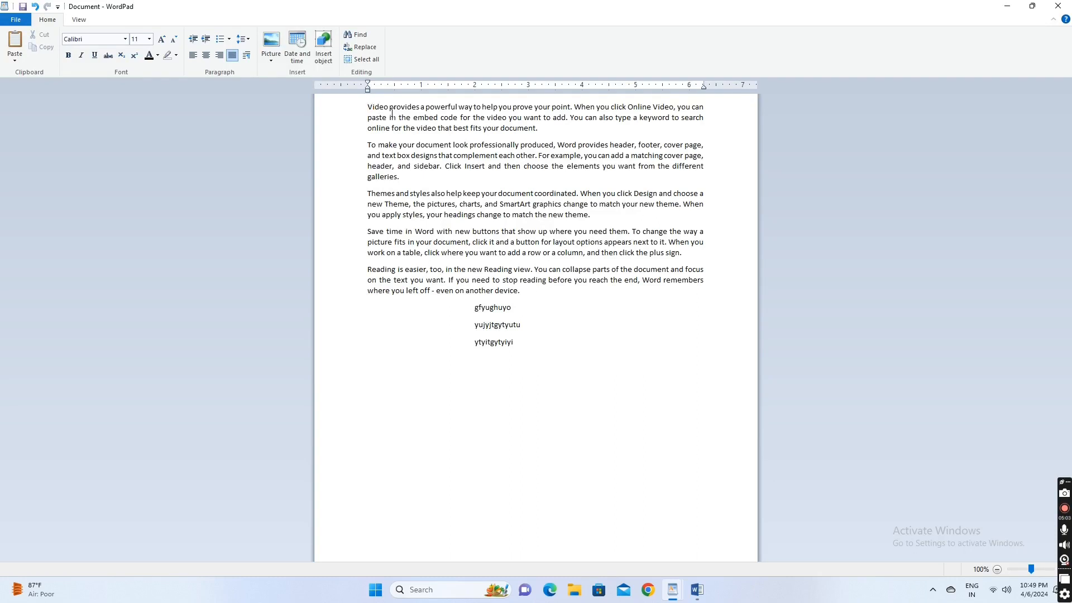
{"action": "left_click", "coordinate": [207, 43]}
{"action": "left_click", "coordinate": [207, 43]}
{"action": "left_click", "coordinate": [207, 43]}
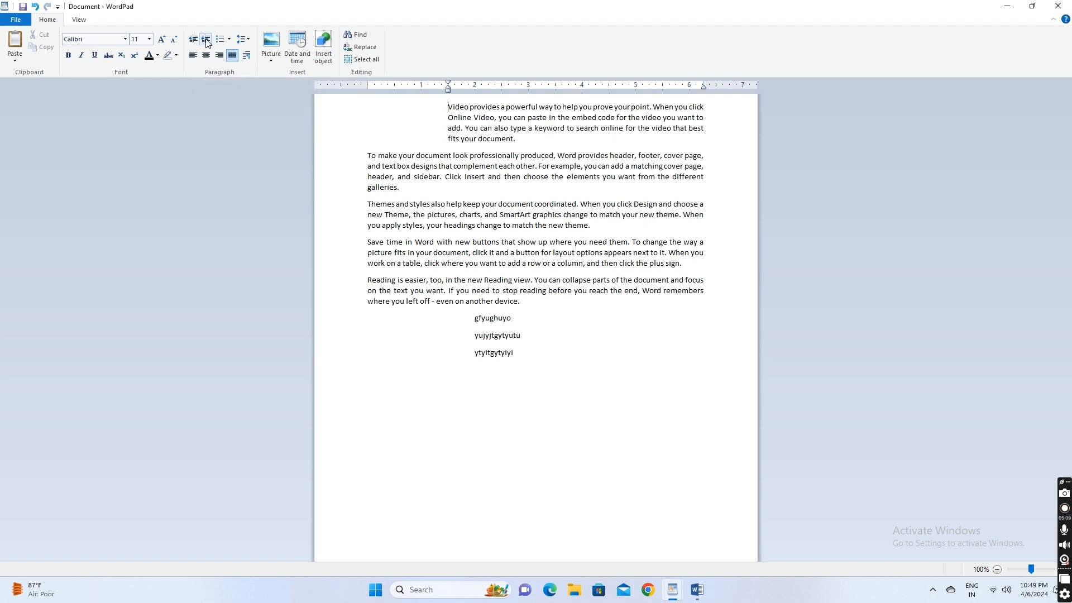
{"action": "left_click", "coordinate": [207, 43]}
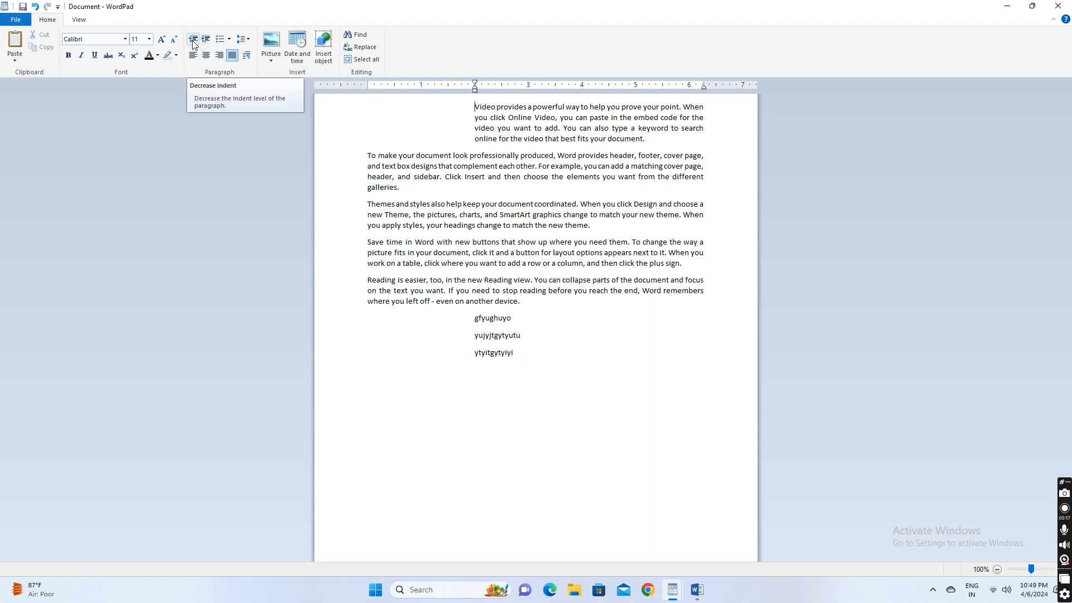
Decrease the first paragraph's indent by four levels, back to the page margin
{"action": "left_click", "coordinate": [194, 44]}
{"action": "left_click", "coordinate": [194, 44]}
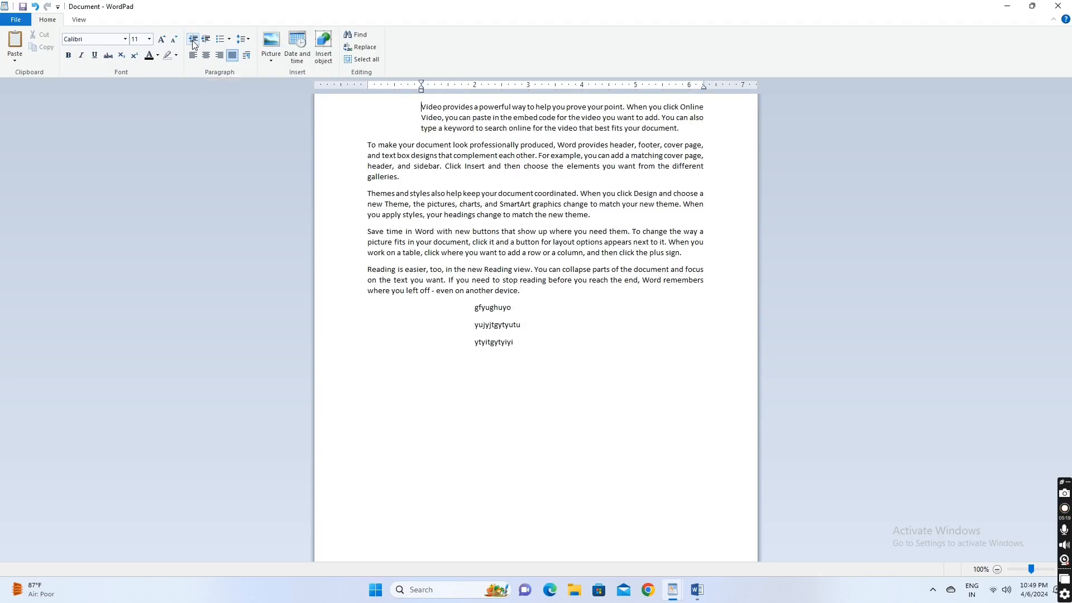
{"action": "left_click", "coordinate": [194, 44]}
{"action": "left_click", "coordinate": [194, 44]}
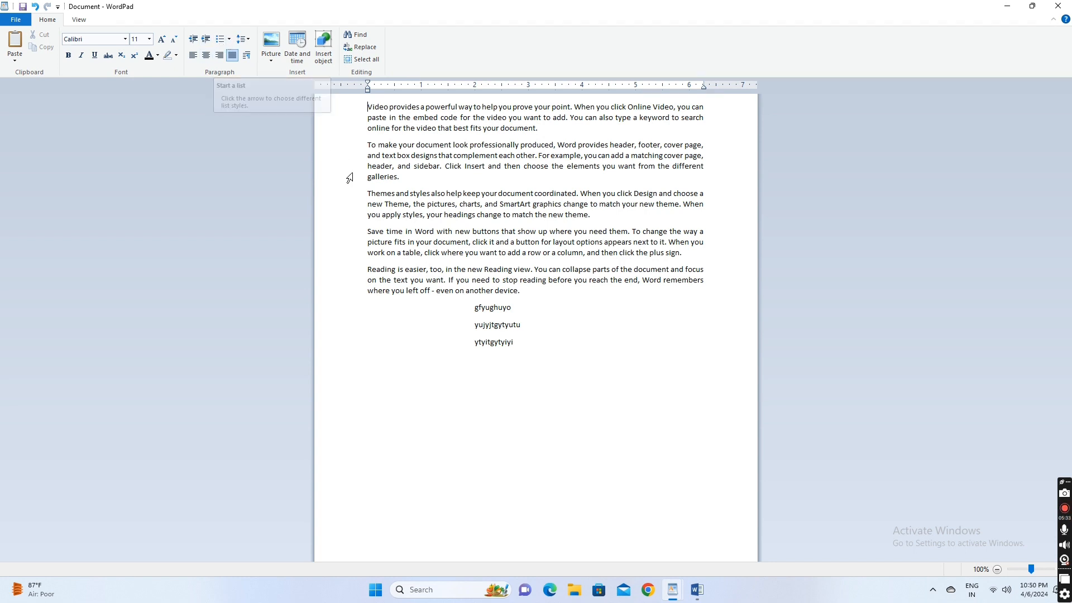
Delete all the text in the document and start a lowercase Roman numeral list on the empty page
{"action": "key", "text": "ctrl+a"}
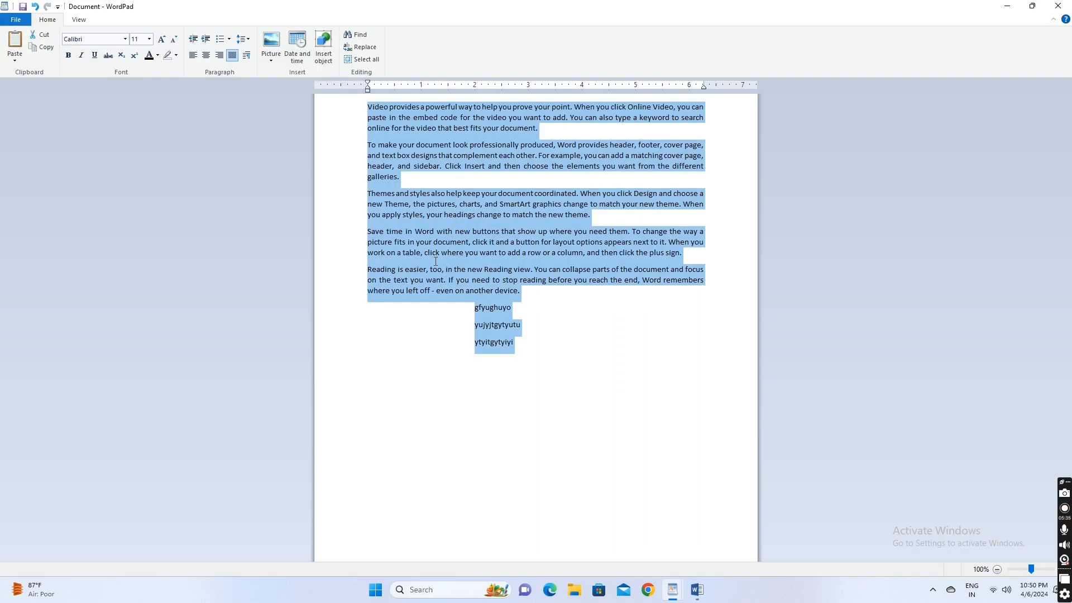
{"action": "key", "text": "Delete"}
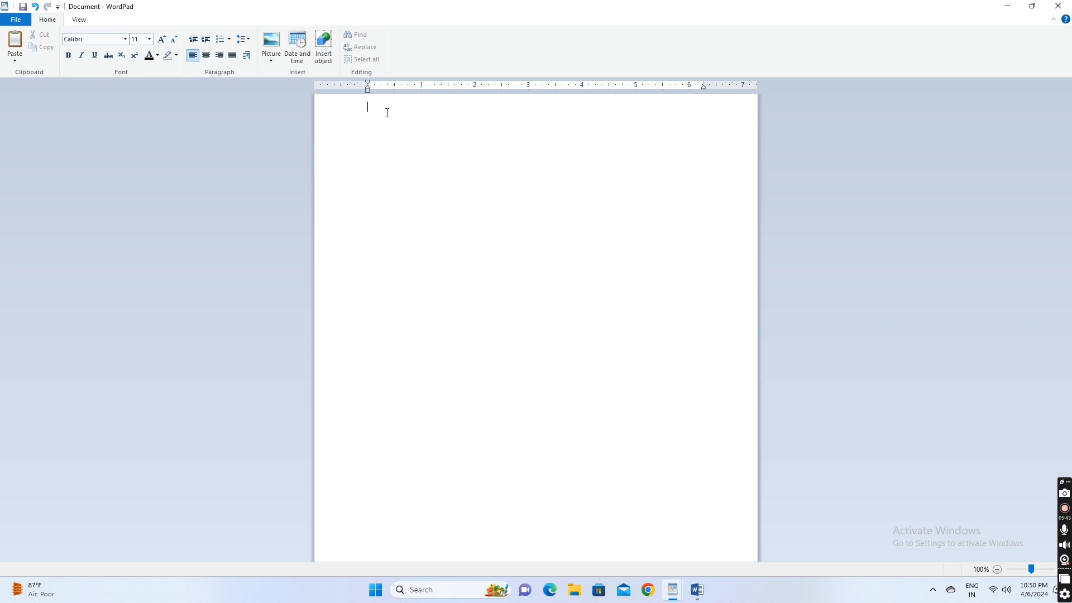
{"action": "left_click", "coordinate": [230, 40]}
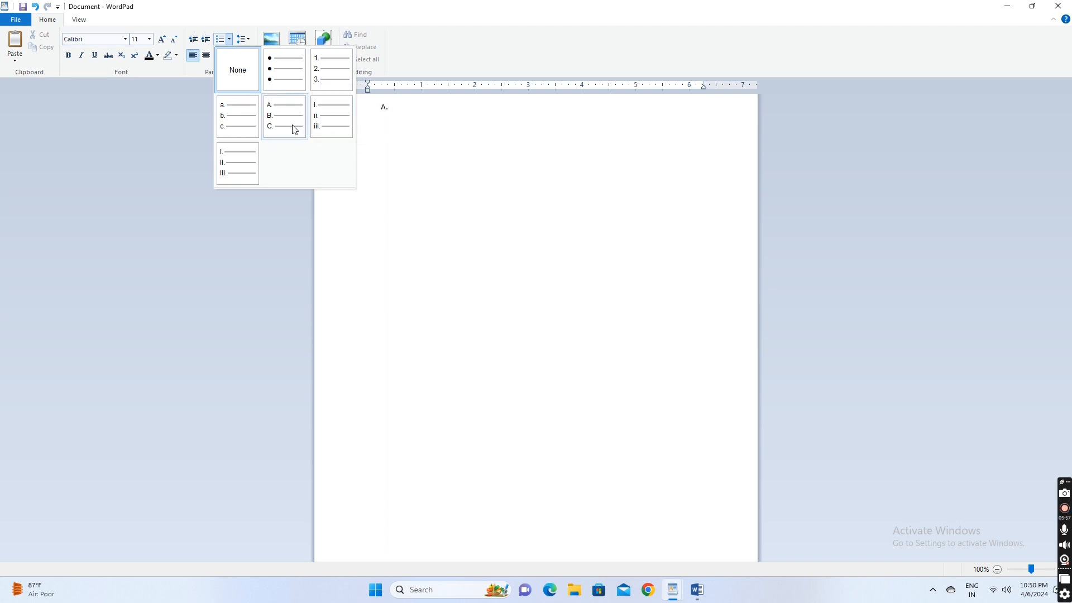
{"action": "left_click", "coordinate": [326, 127]}
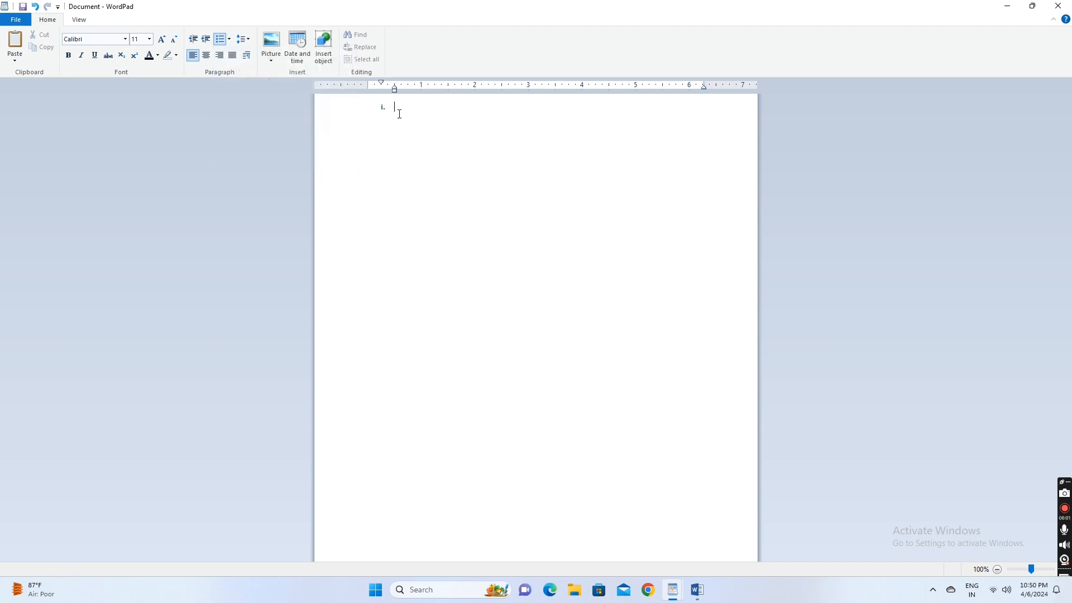
Enter five list items reading ghfjgfjg, tftuftyufu, hffghfhgf, tyftftgf and hffhgfhgf
{"action": "type", "text": "ghfjgfjg"}
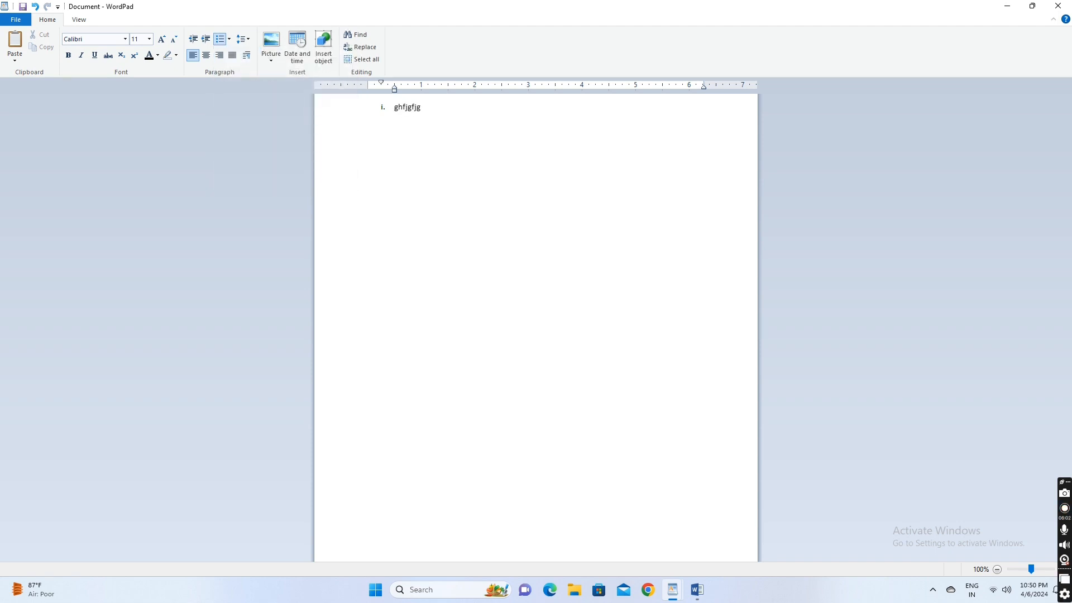
{"action": "key", "text": "Return"}
{"action": "type", "text": "tftuftyufu"}
{"action": "key", "text": "Return"}
{"action": "type", "text": "hffghfhgf"}
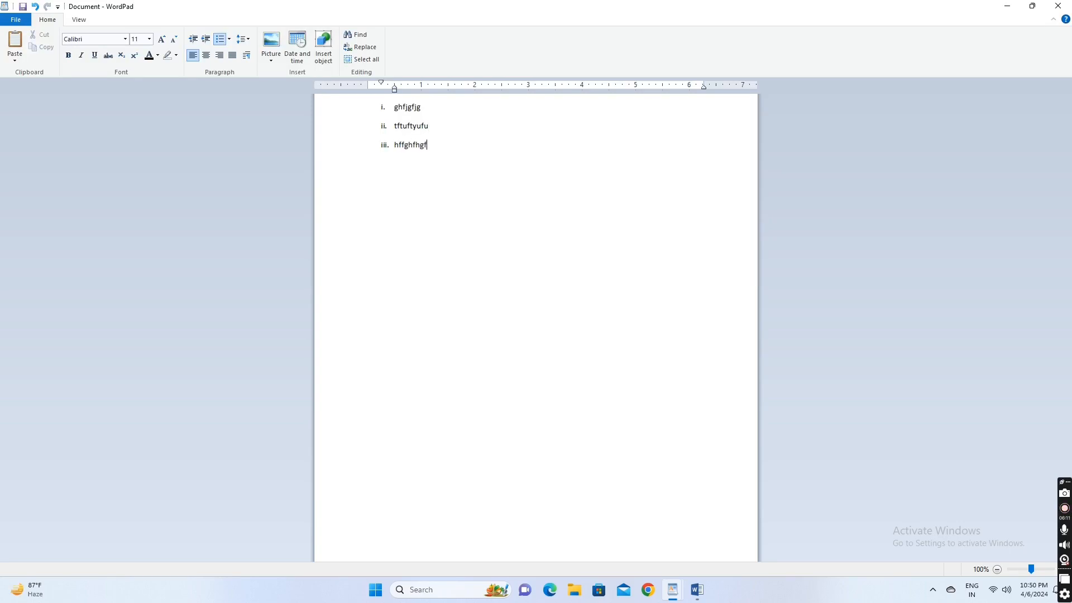
{"action": "key", "text": "Return"}
{"action": "type", "text": "tyftftgf "}
{"action": "type", "text": "hffhgfhgf"}
Set the line spacing of the first two list items to 1.0
{"action": "left_click", "coordinate": [253, 44]}
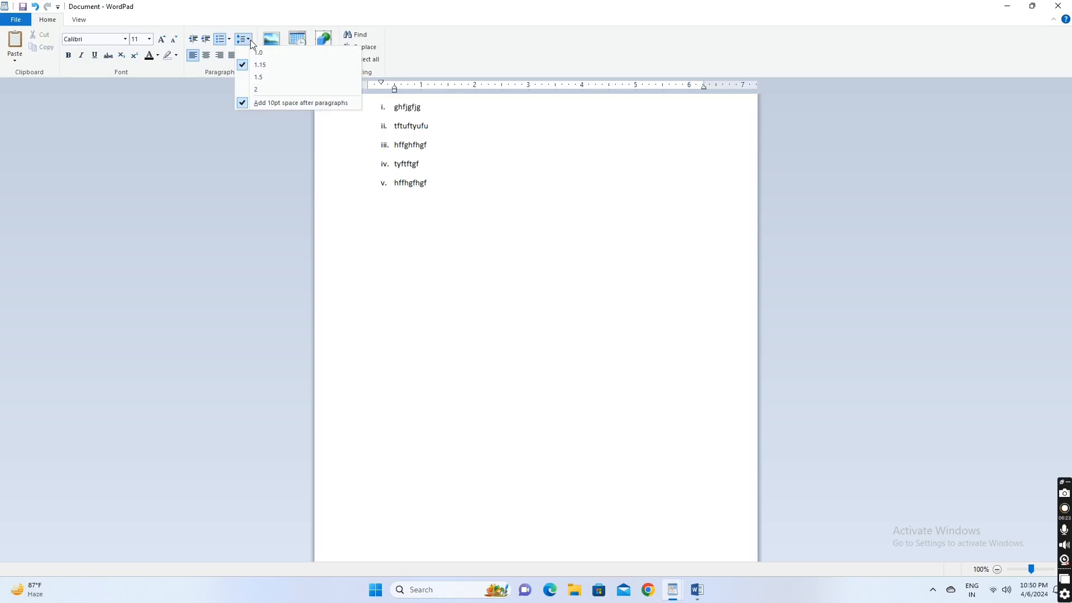
{"action": "left_click", "coordinate": [295, 137]}
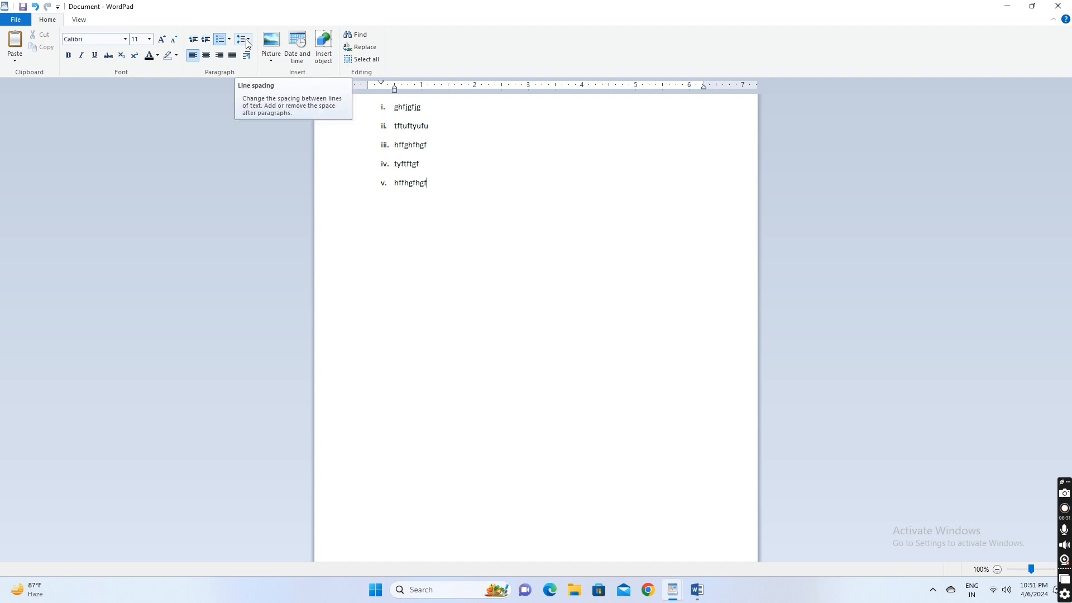
{"action": "left_click_drag", "start_coordinate": [441, 184], "coordinate": [426, 124]}
{"action": "left_click", "coordinate": [436, 117]}
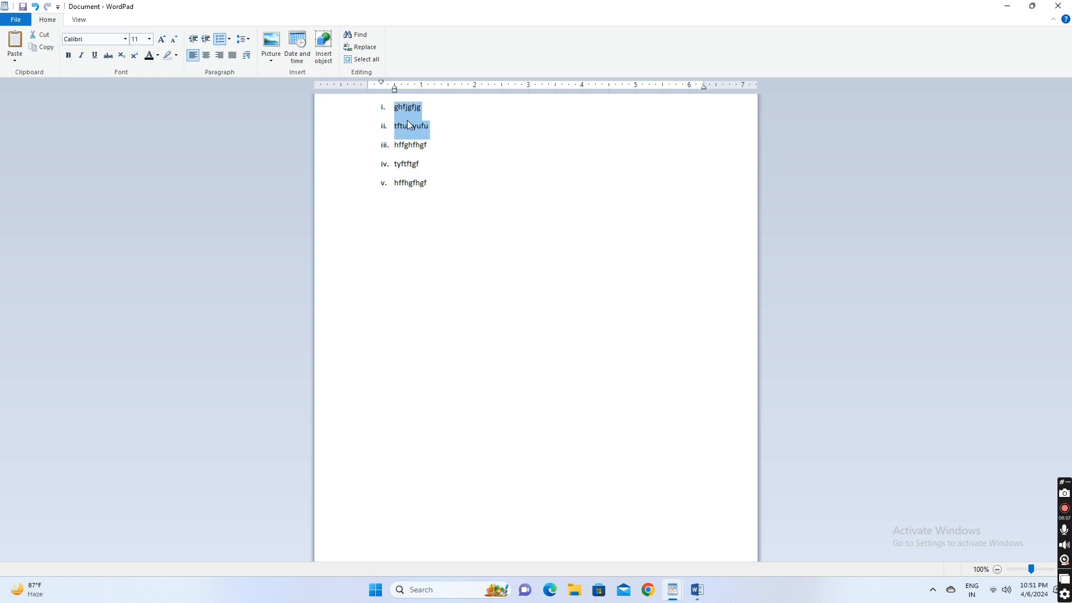
{"action": "left_click", "coordinate": [248, 44]}
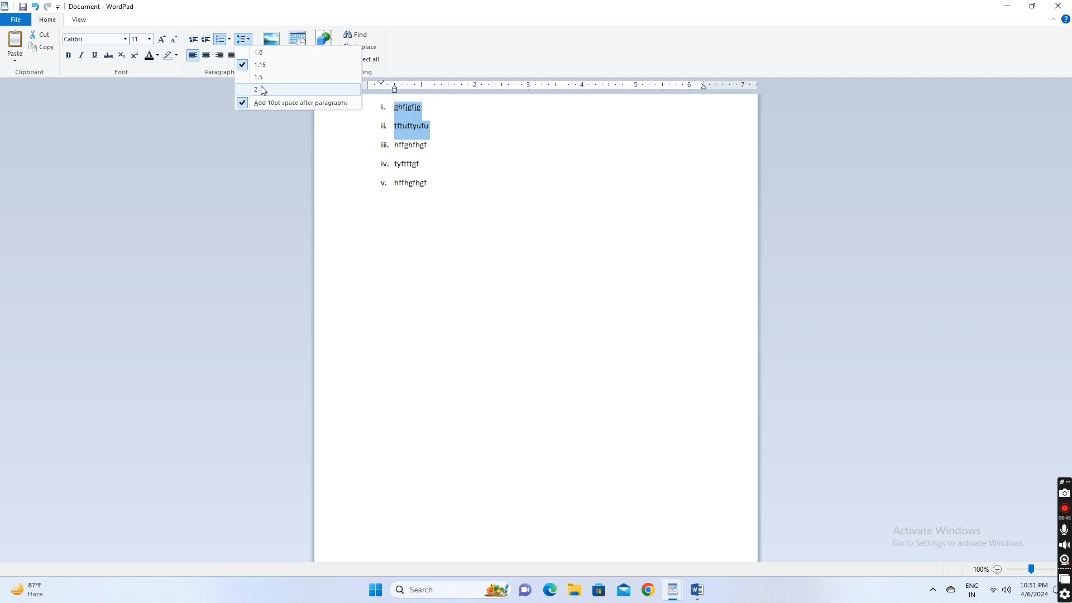
{"action": "left_click", "coordinate": [265, 58]}
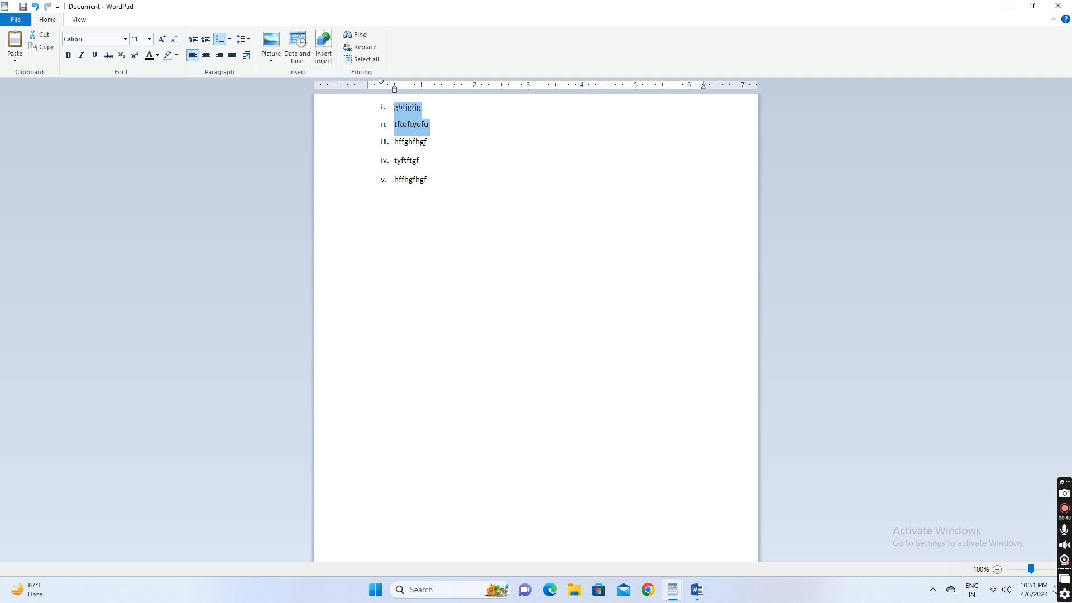
Change the line spacing of the first two list items to 2 and back to 1.0
{"action": "left_click", "coordinate": [243, 39]}
{"action": "left_click", "coordinate": [262, 92]}
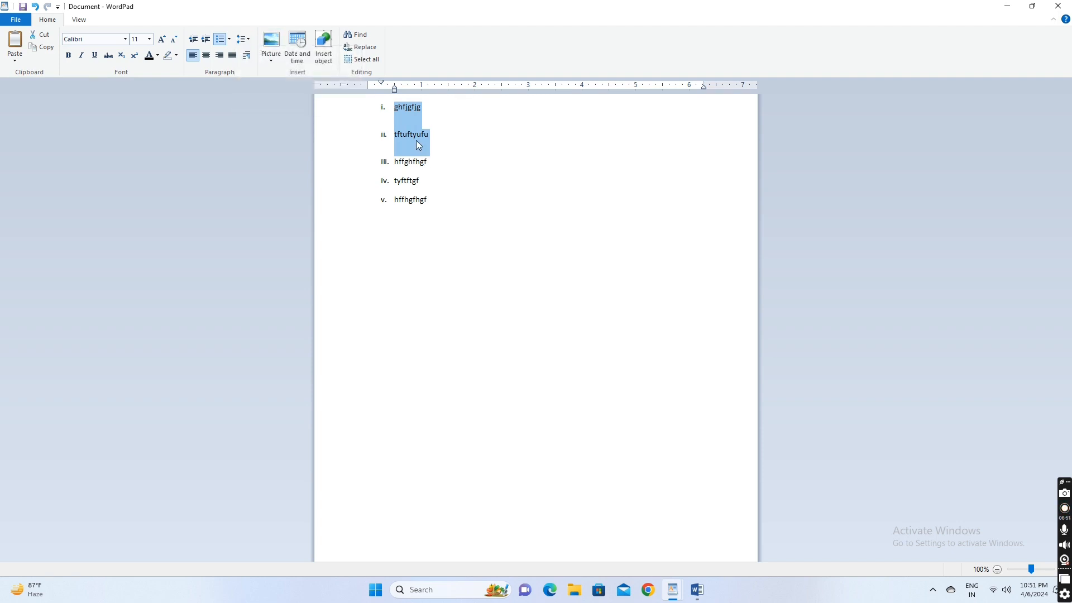
{"action": "left_click", "coordinate": [243, 38]}
{"action": "left_click", "coordinate": [259, 54]}
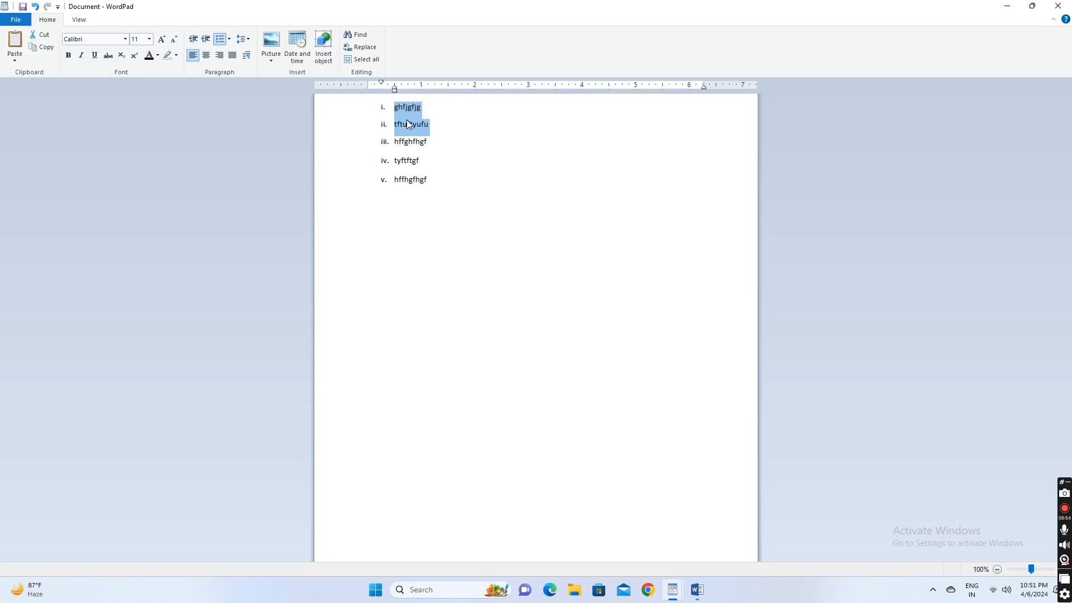
Delete the text of all five items in the Roman numeral list
{"action": "left_click_drag", "start_coordinate": [427, 180], "coordinate": [384, 111]}
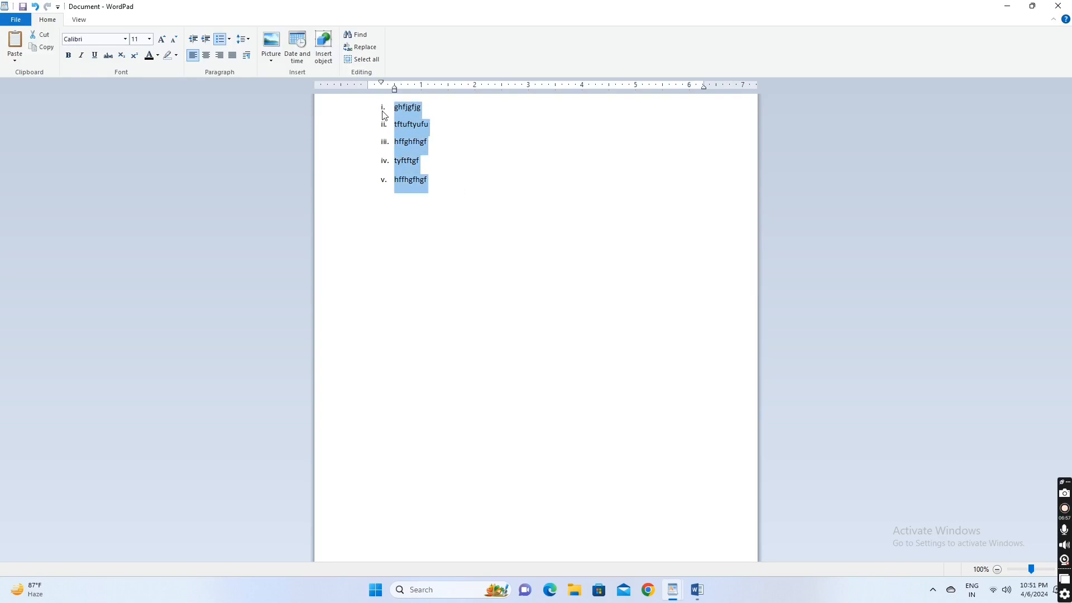
{"action": "key", "text": "BackSpace"}
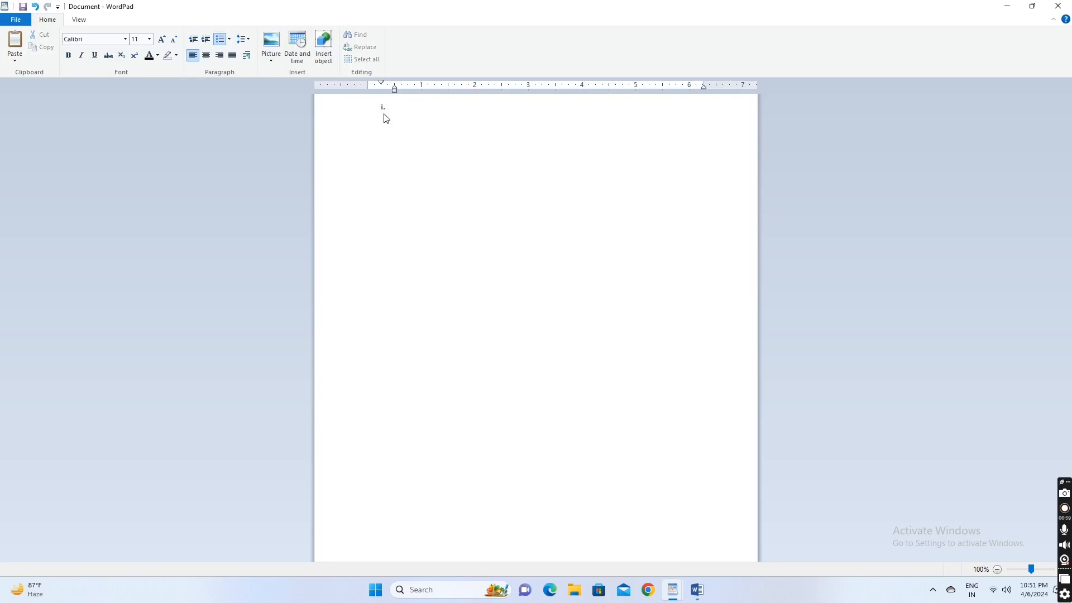